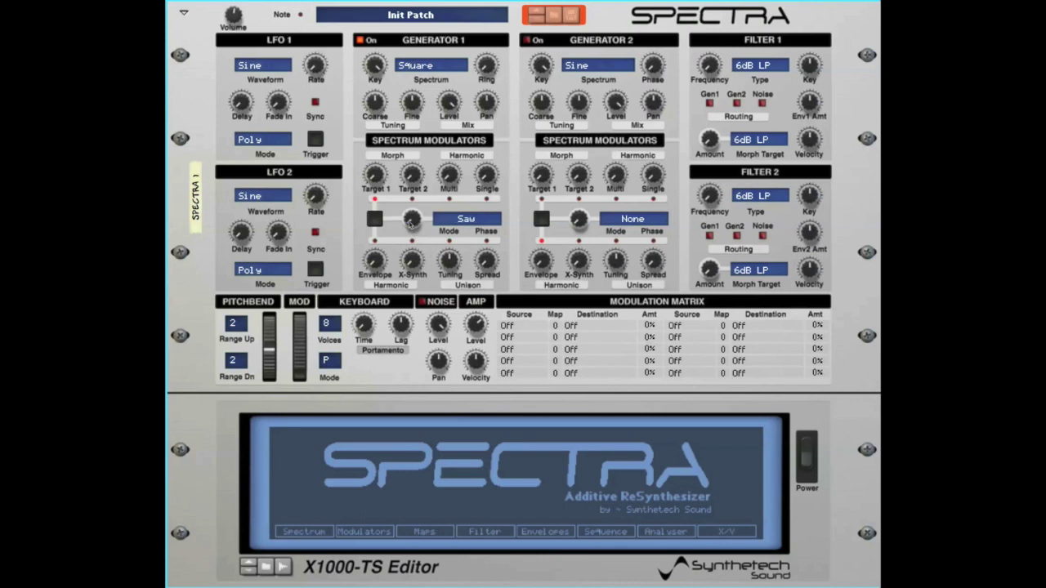
- Set Generator 1's Target 1 morph to Arpic at 56%, and Target 2 to Aaaaah
scroll(411, 218, "up", 3)
left_click_drag(411, 218, 412, 196)
mouse_move(375, 174)
mouse_move(375, 175)
left_mouse_down()
mouse_move(373, 104)
mouse_move(378, 181)
left_mouse_up()
left_click(412, 199)
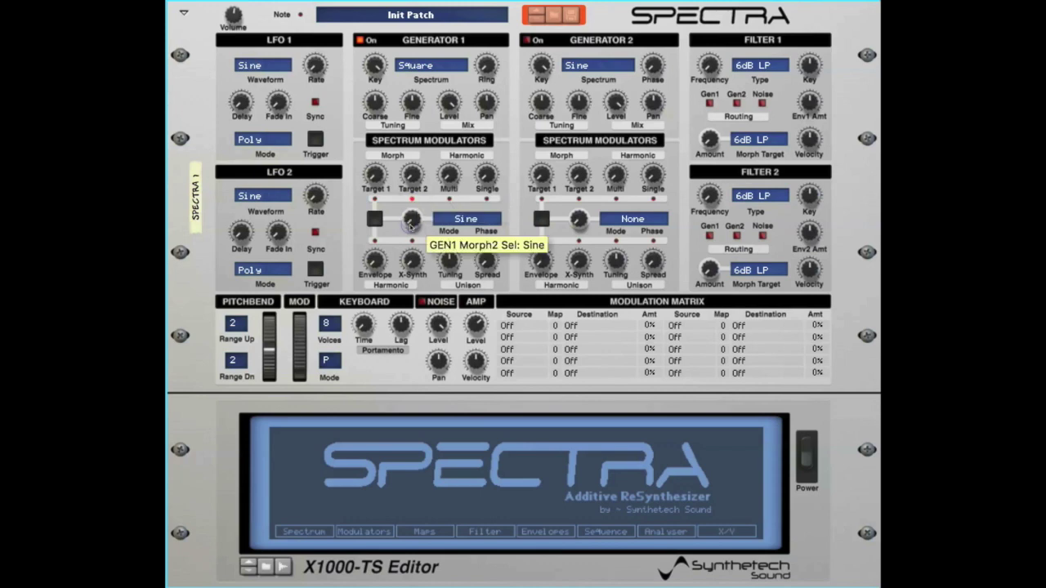
left_click_drag(411, 226, 413, 196)
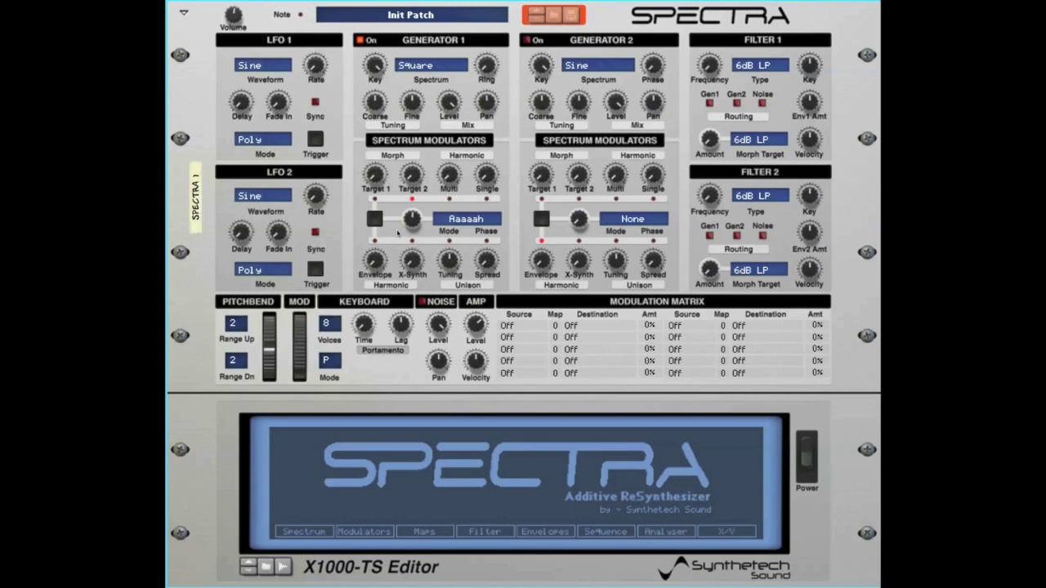
- Drag Generator 1's Target 1 morph amount up to about 25% and Target 2 to 55%
mouse_move(375, 176)
left_click_drag(375, 175, 377, 162)
left_click_drag(411, 176, 375, 199)
- Assign Gen1 Morph1 and Morph2 Amt to X/Y pad 1, sweep the pad, then load Tri Morph - BRM
left_click(727, 531)
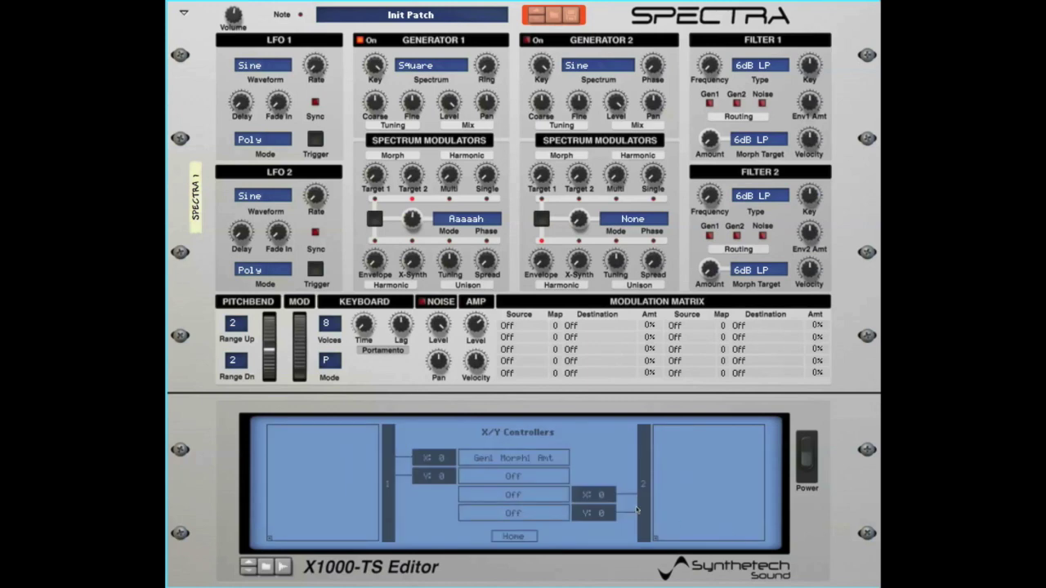
left_click_drag(520, 477, 530, 375)
left_click(290, 536)
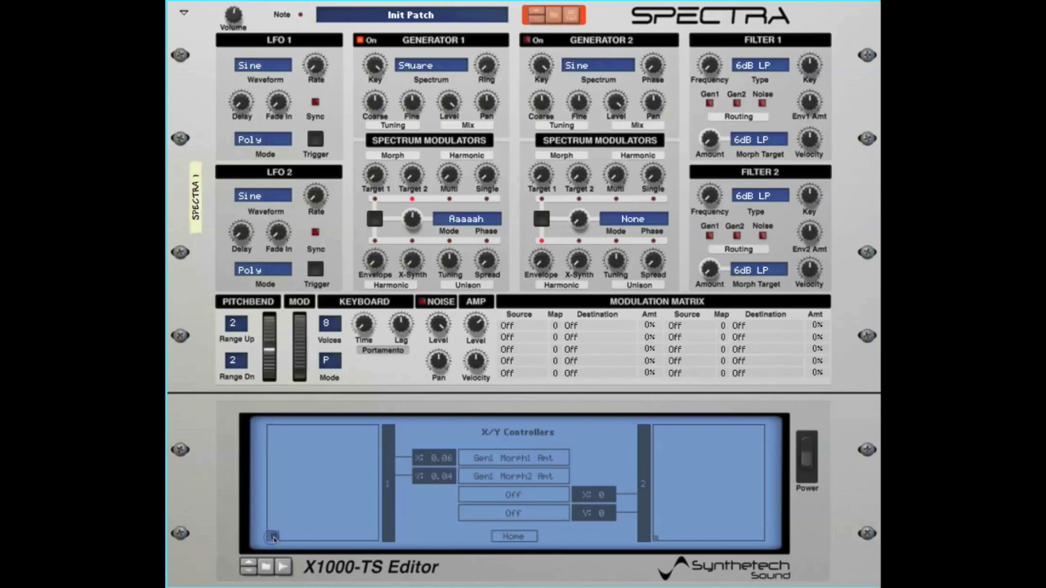
left_click_drag(290, 536, 267, 545)
left_click(513, 536)
left_click_drag(167, 468, 426, 275)
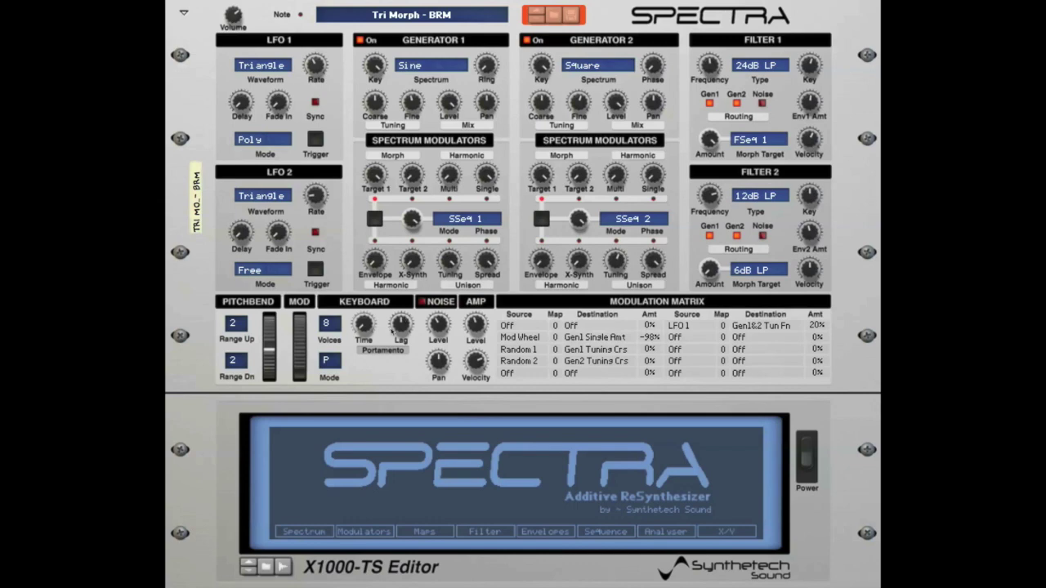
- View the Tri Morph patch's spectral sequence, then sequences SSE02 and FSE01
left_click(605, 531)
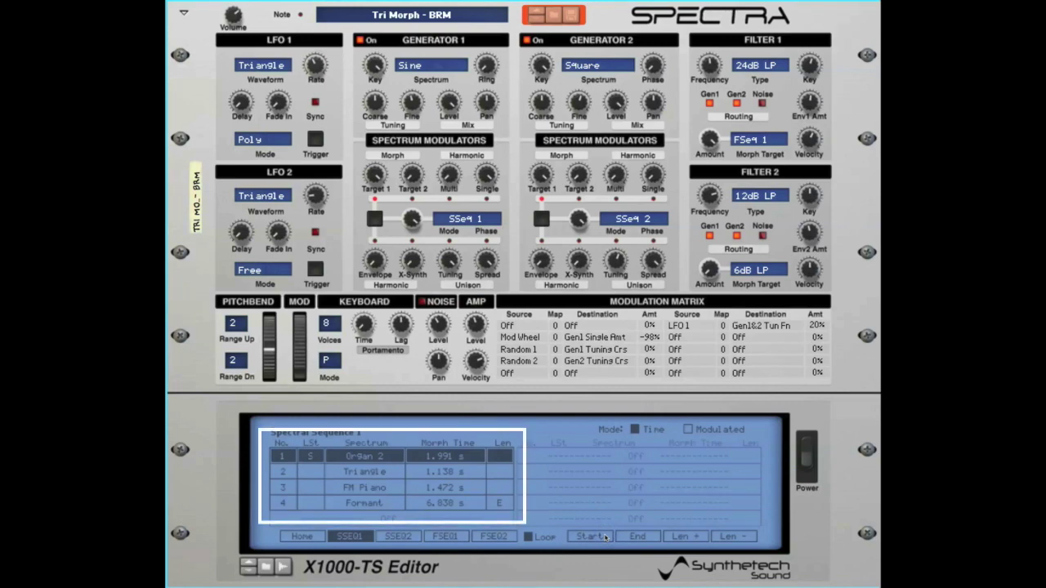
left_click(398, 537)
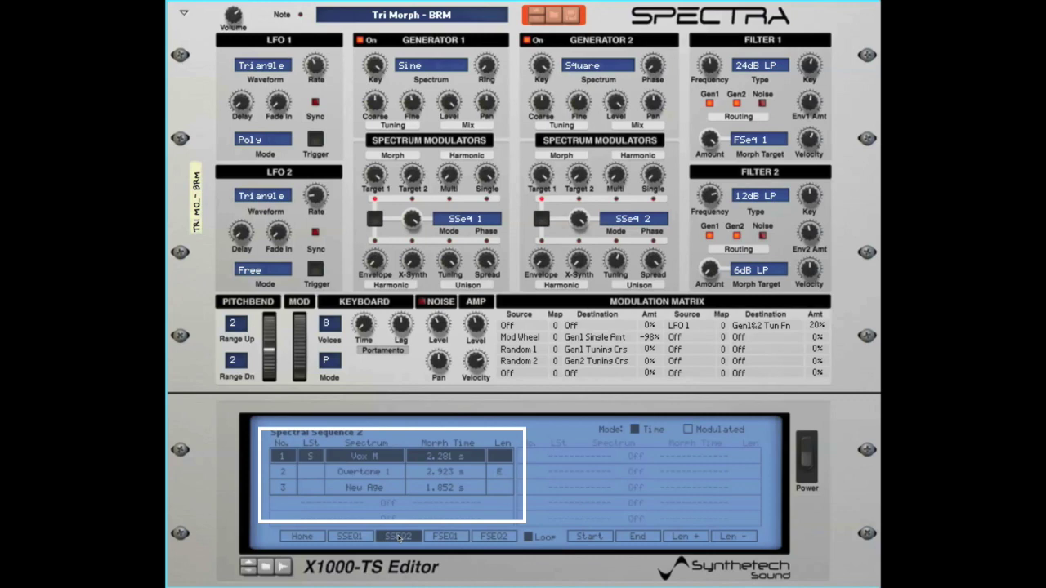
left_click(445, 537)
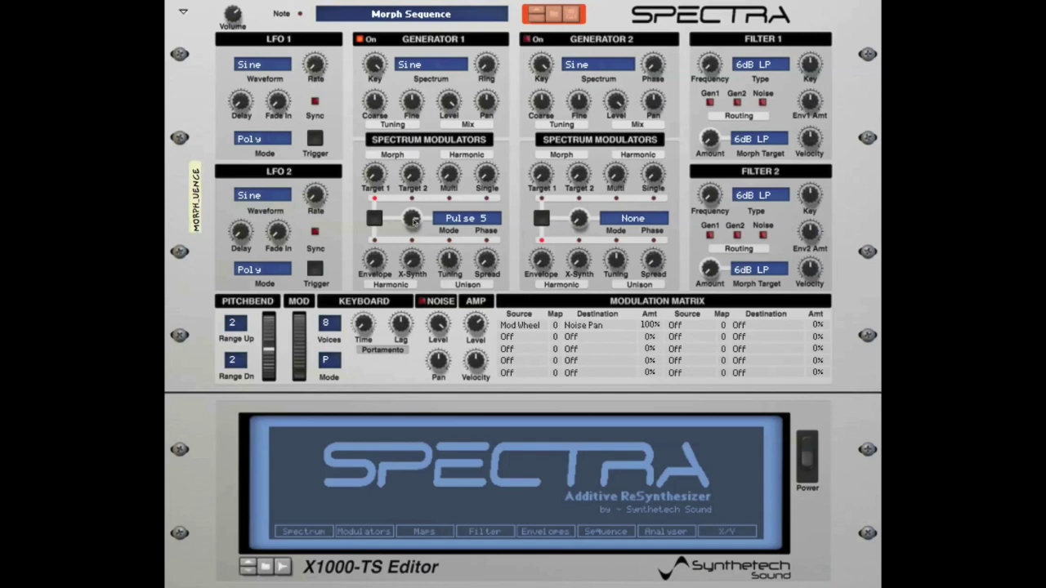
- Set Gen 1 modulator mode to SSeq 1 with Target 1 at 86% and show its sequence steps
scroll(413, 219, "down", 2)
scroll(412, 219, "down", 2)
scroll(412, 218, "up", 1)
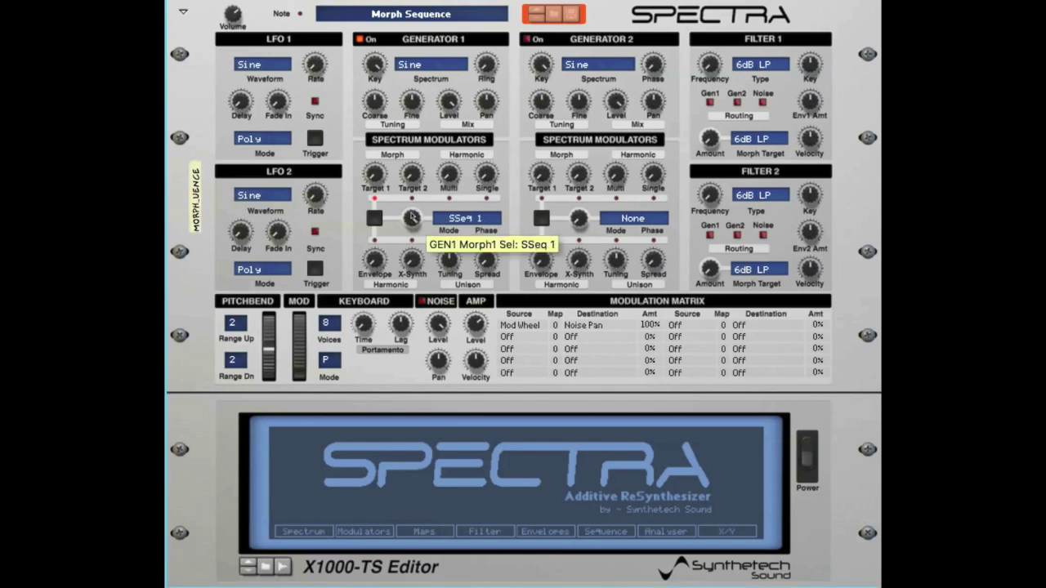
left_click_drag(374, 175, 374, 101)
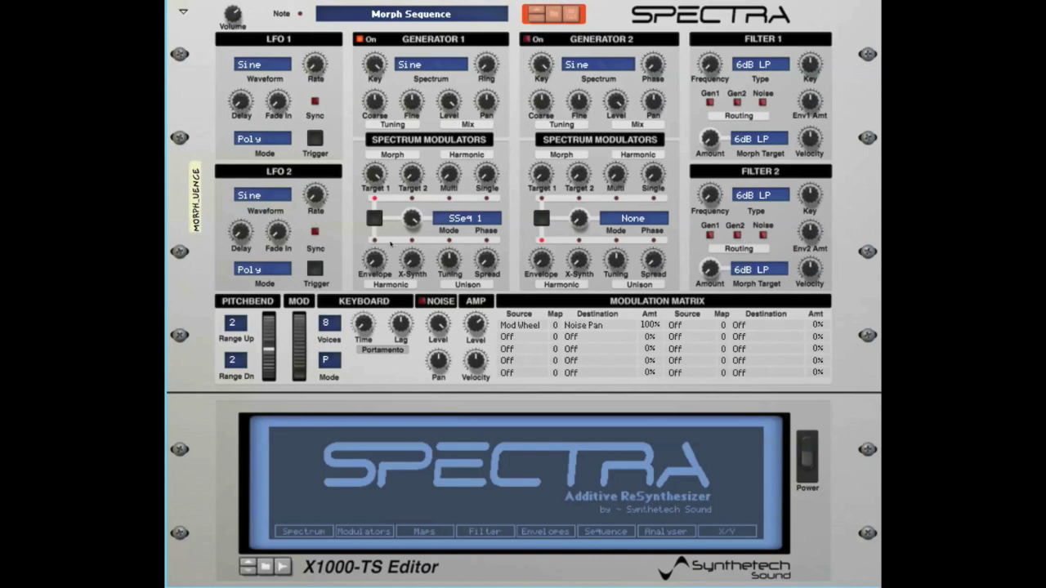
left_click(609, 533)
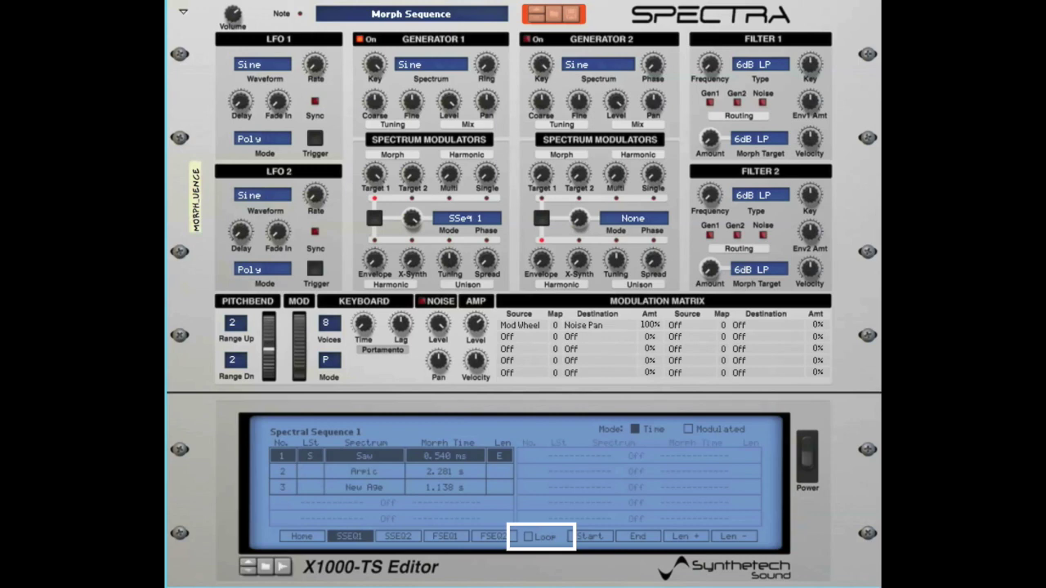
- Turn on looping for Spectral Sequence 1 and add a fourth step, Sine at 0.102 ms
left_click(529, 537)
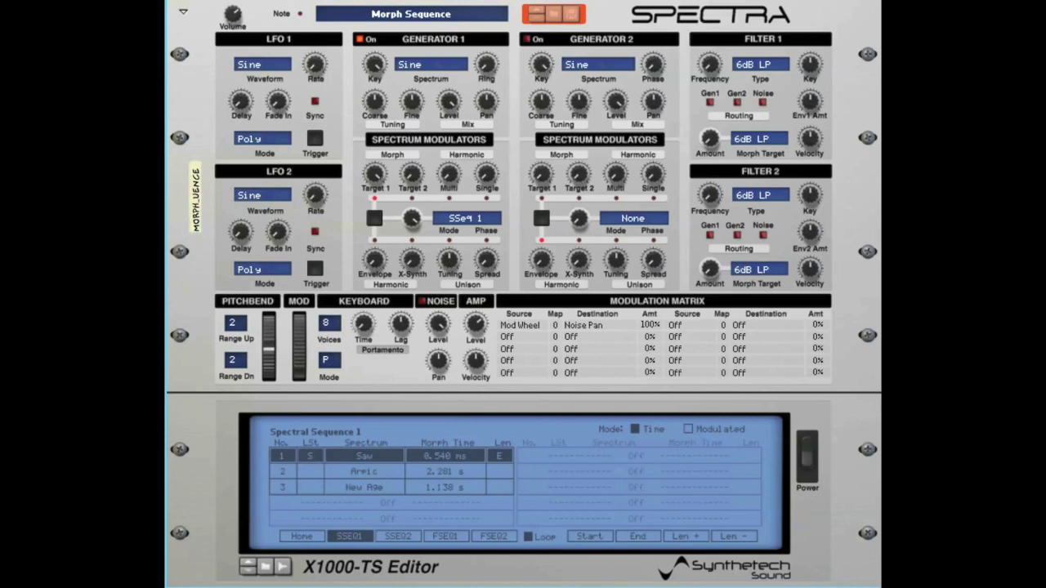
left_click(691, 538)
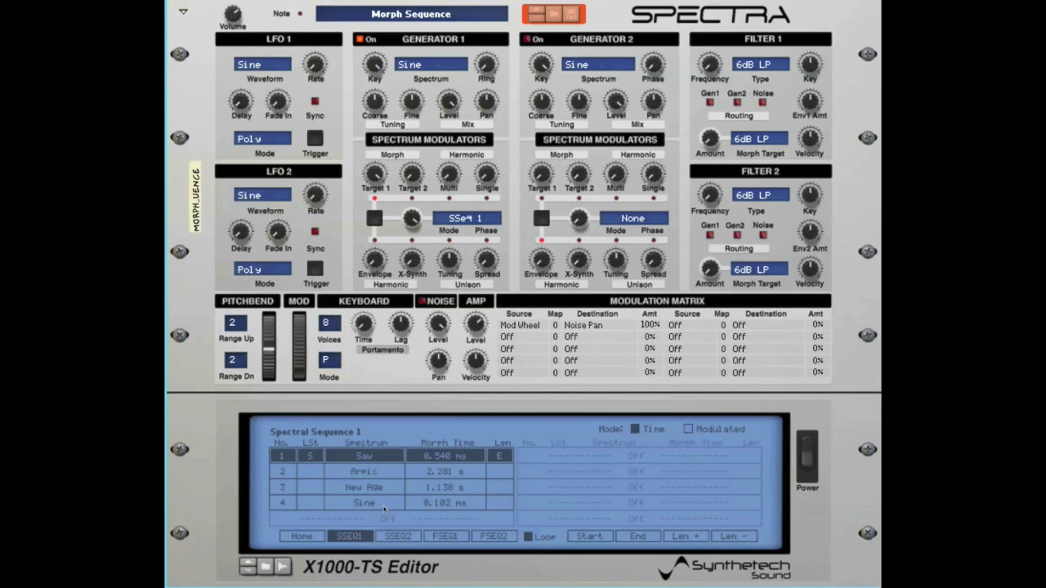
- Set step 4 to Square with a longer morph time, then delete that step
left_click_drag(385, 509, 384, 505)
left_click_drag(459, 506, 459, 498)
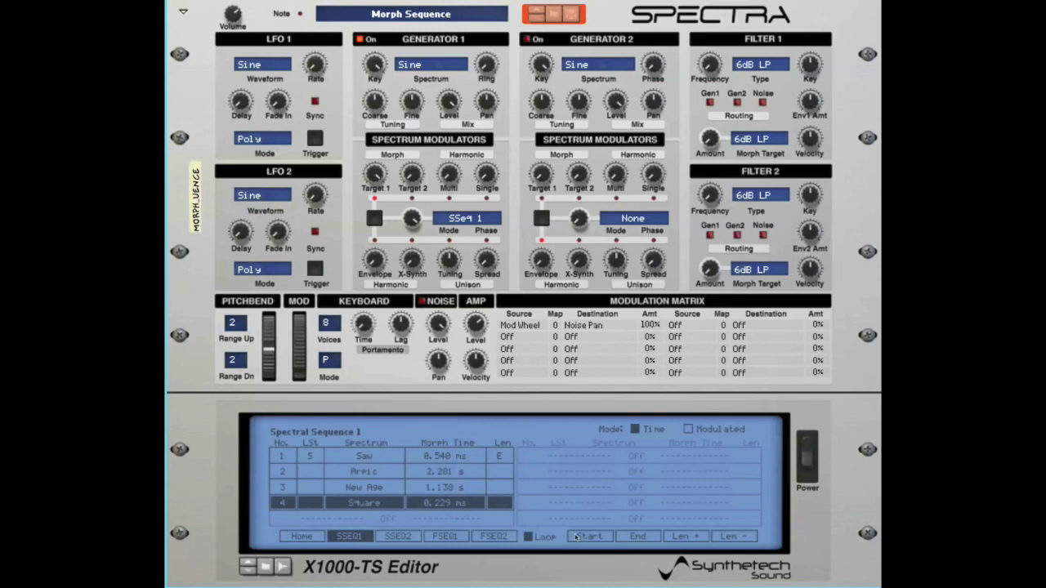
left_click(741, 537)
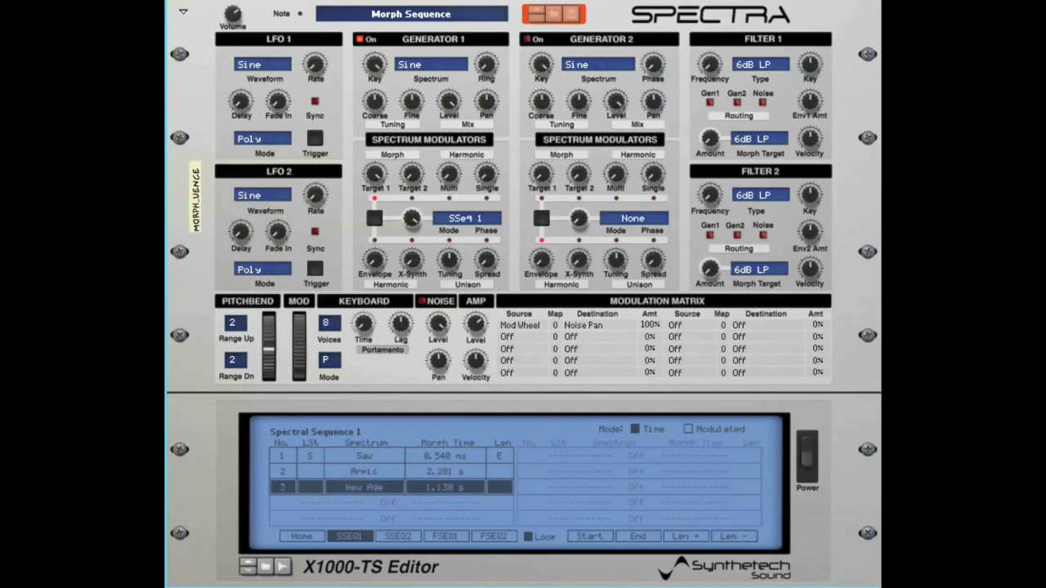
- Make step 2, Arpic, the loop start of Spectral Sequence 1
left_click(386, 474)
left_click(596, 536)
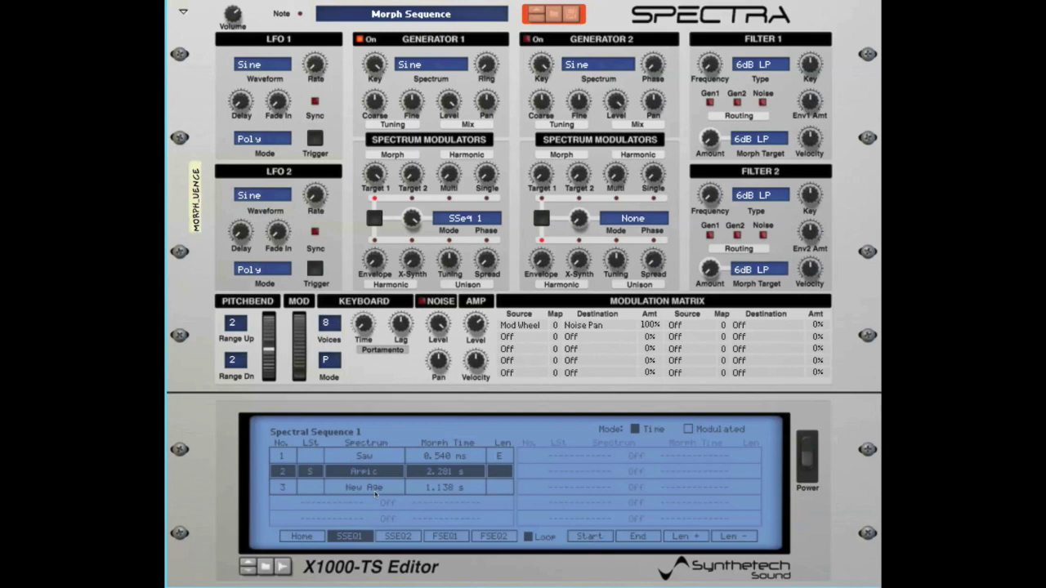
left_click(365, 489)
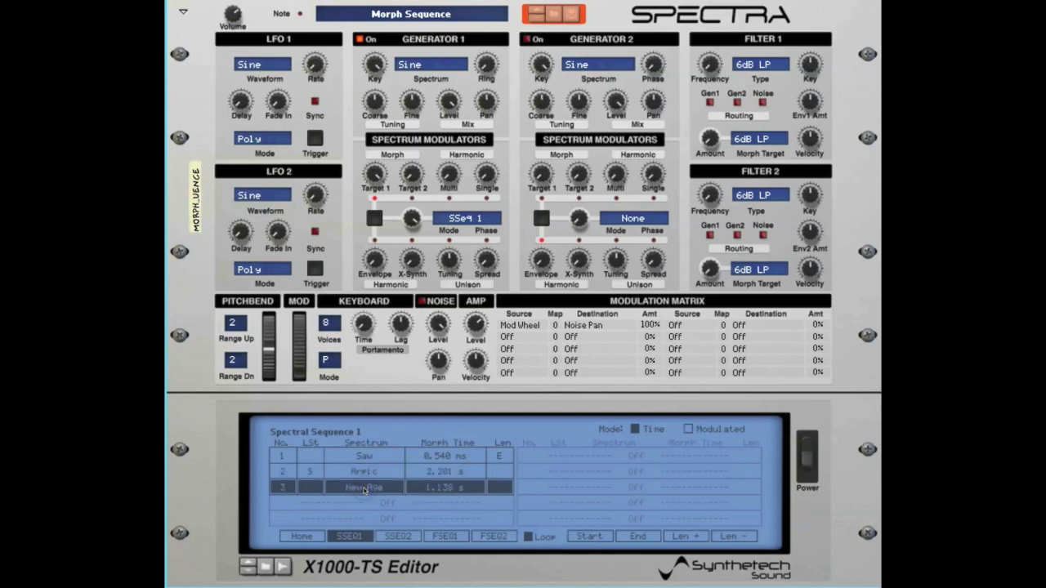
- Make step 3 the loop end as Granular, give step 1 a 1.991 s morph, and enable Modulated
left_click(640, 537)
left_click_drag(380, 491, 386, 461)
mouse_move(454, 455)
left_mouse_down()
mouse_move(455, 435)
mouse_move(455, 447)
left_mouse_up()
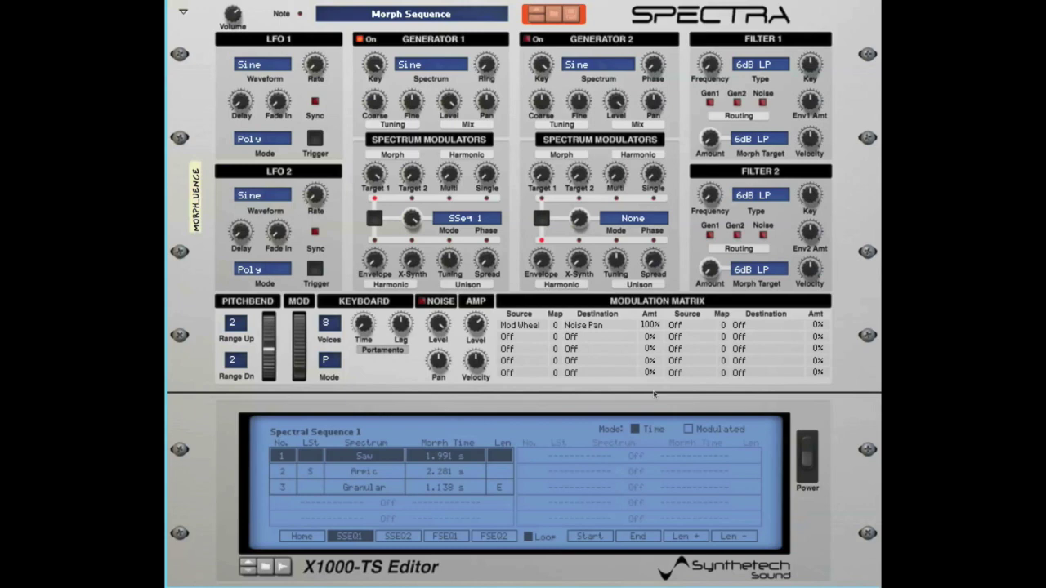
left_click(688, 429)
- Change the Mod Wheel row's destination from Noise Pan to Spectral Seq1
left_click(594, 326)
left_click(595, 326)
left_click(595, 326)
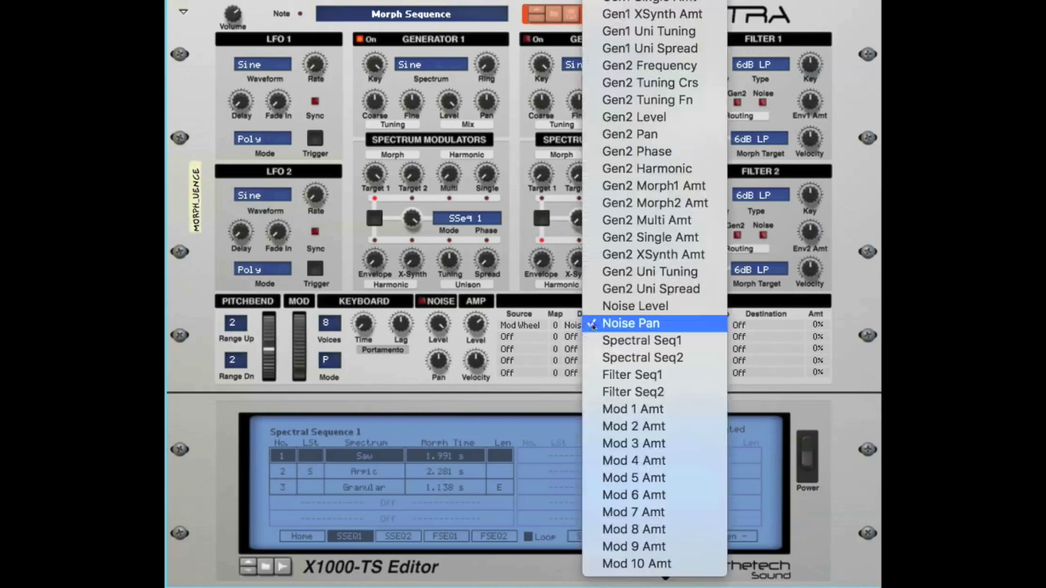
left_click(628, 341)
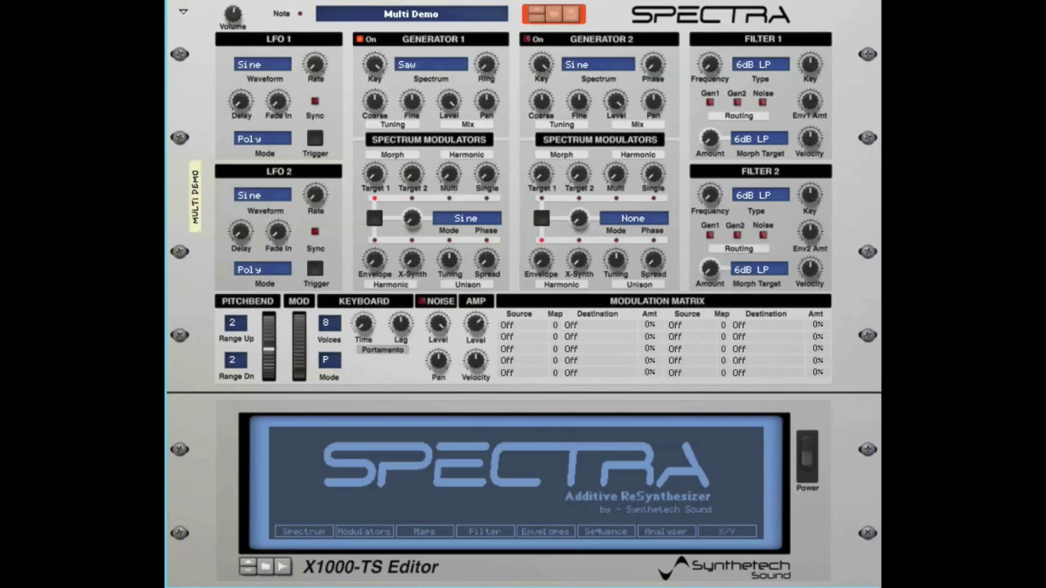
- Switch Generator 1's spectrum modulator mode in the Multi Demo patch to +All
left_click(448, 199)
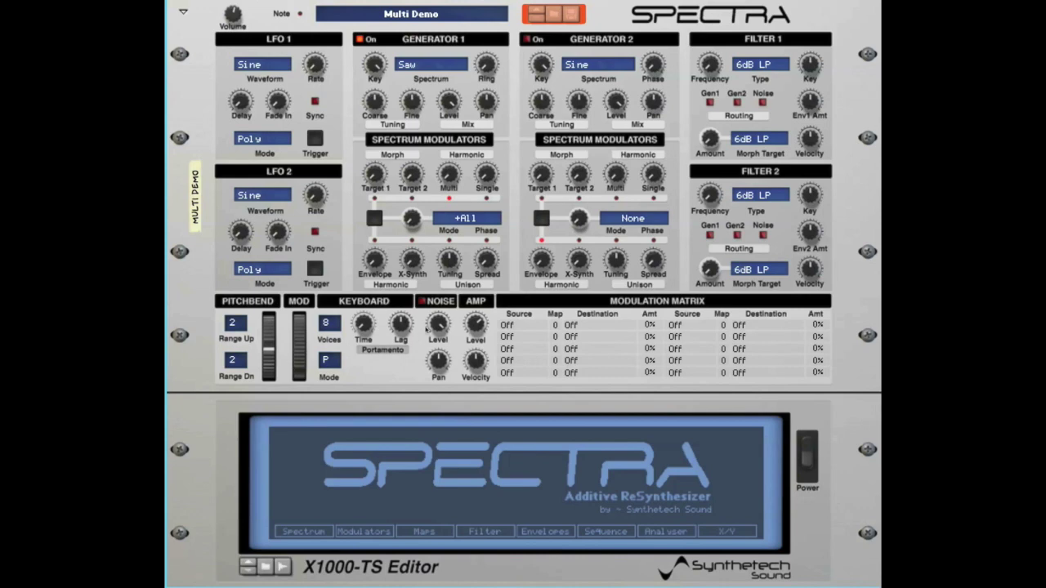
- Switch Generator 1's harmonic modulation mode to -Even and raise its Multi amount to 4.64%
left_click_drag(411, 221, 411, 217)
mouse_move(448, 178)
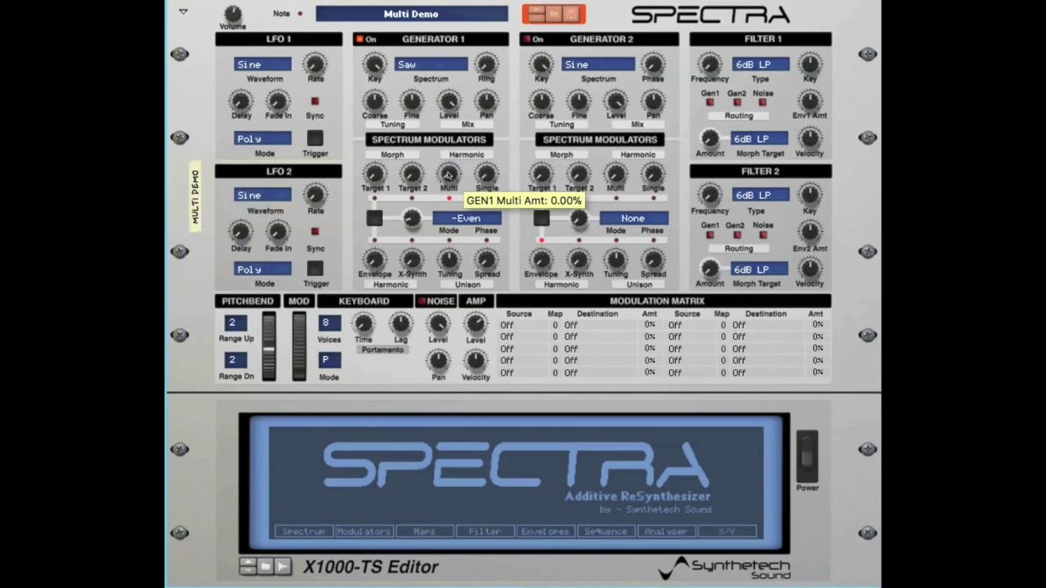
mouse_move(448, 172)
left_mouse_down()
mouse_move(455, 106)
mouse_move(456, 187)
left_mouse_up()
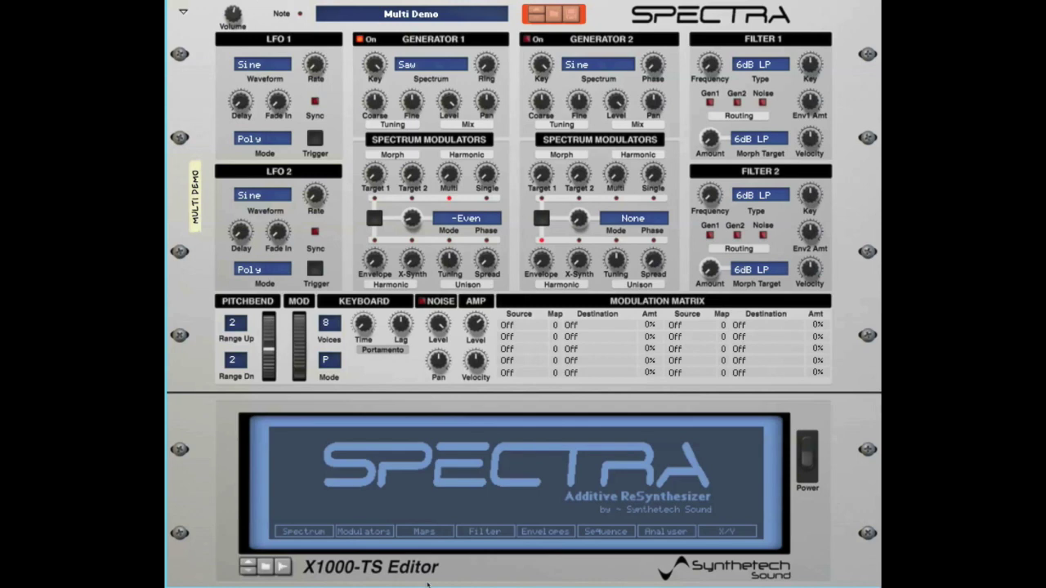
- Open the Modulators page to show the Multi 1 harmonic graph in the X1000-TS Editor
left_click(365, 531)
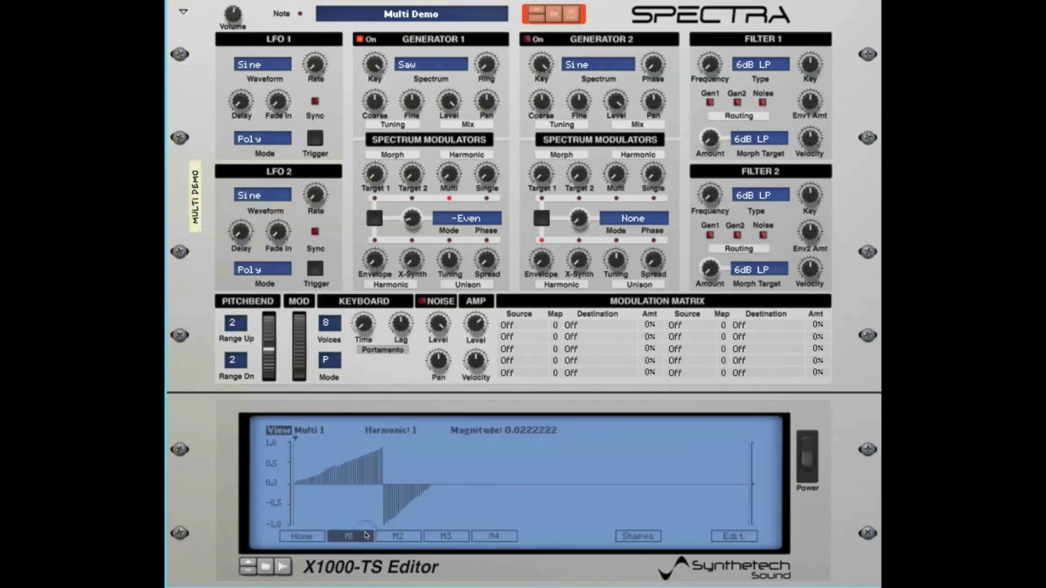